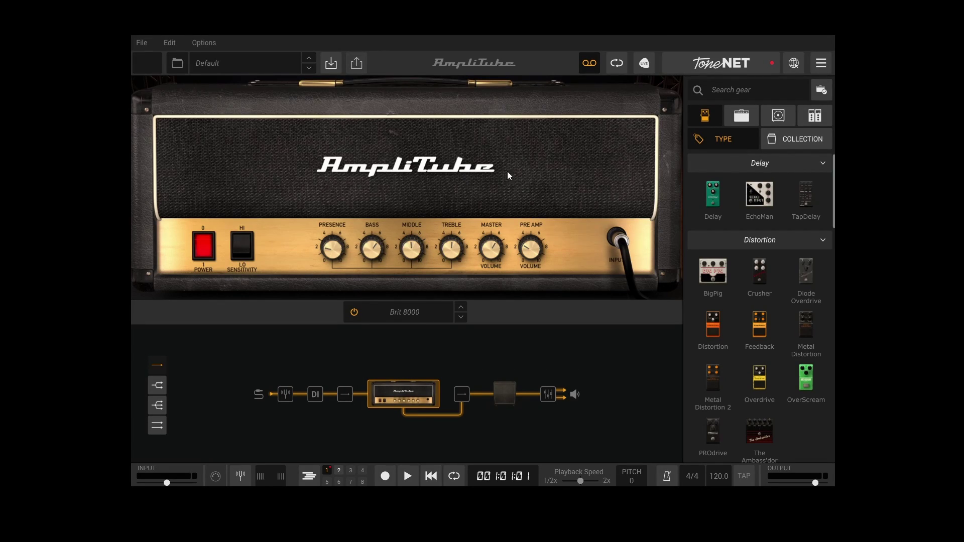
Open the Audio/MIDI settings, keep ASIO as the audio technology, and check the left output channel
{"action": "left_click", "coordinate": [821, 64]}
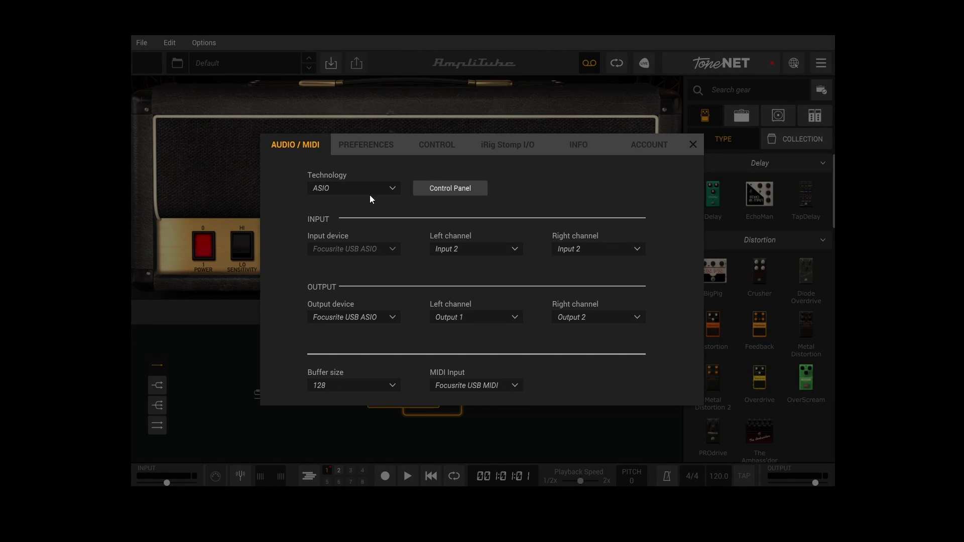
{"action": "left_click", "coordinate": [394, 191]}
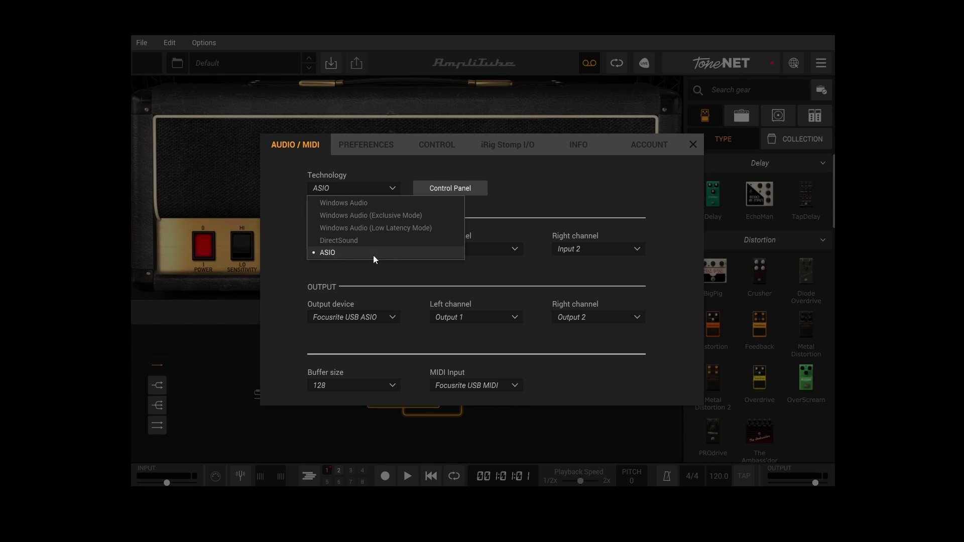
{"action": "left_click", "coordinate": [299, 177]}
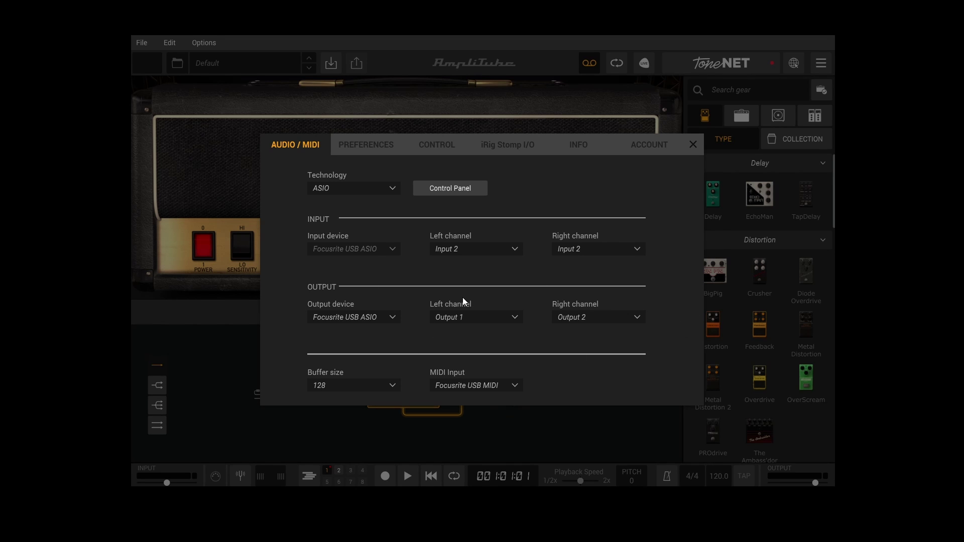
{"action": "left_click", "coordinate": [516, 318]}
Keep the right output on Output 2, audition several amps, then choose the Brit 8000
{"action": "left_click", "coordinate": [625, 317]}
{"action": "left_click", "coordinate": [625, 316]}
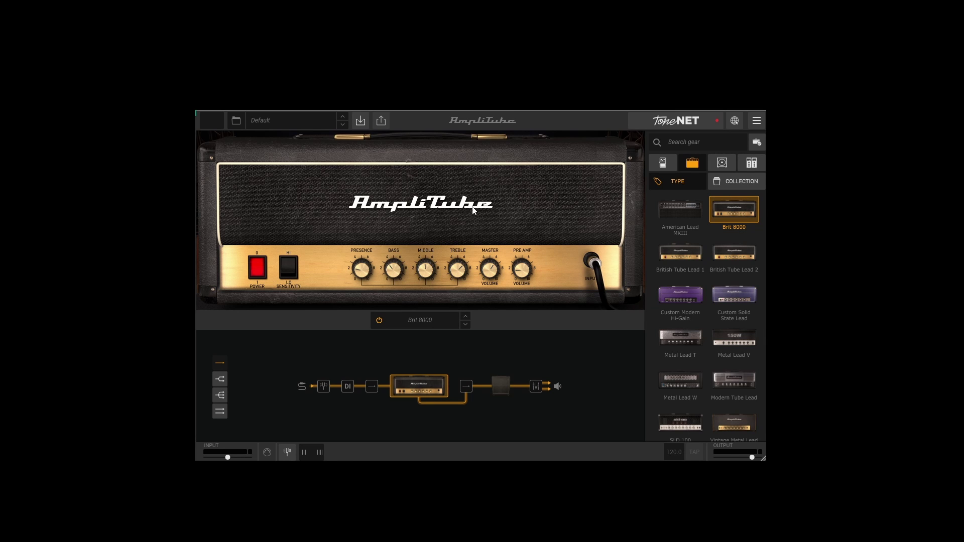
{"action": "left_click", "coordinate": [740, 261]}
{"action": "left_click", "coordinate": [685, 261]}
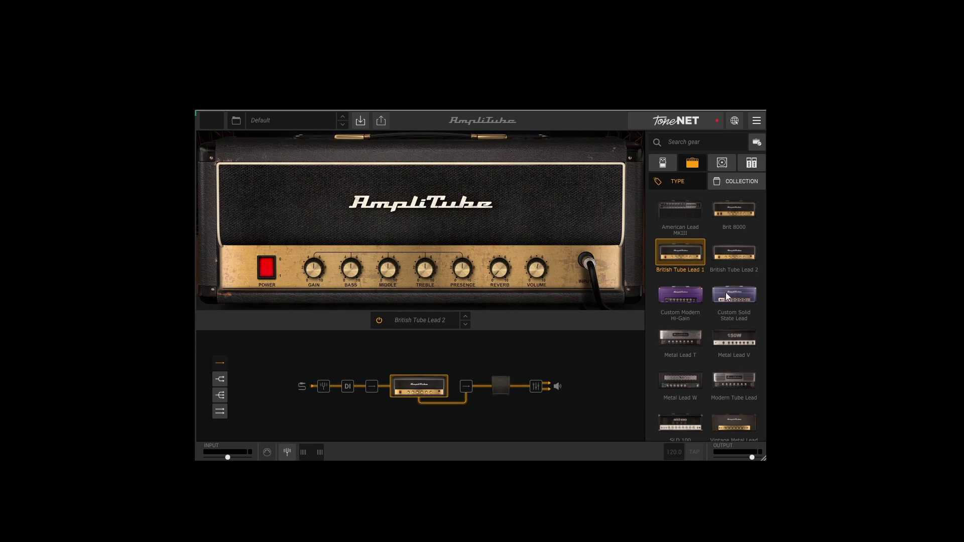
{"action": "left_click", "coordinate": [728, 298]}
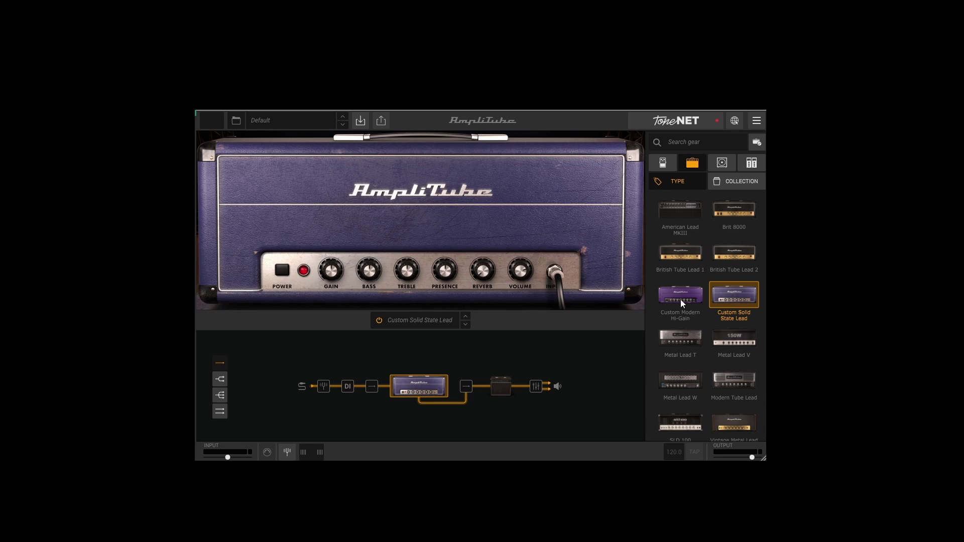
{"action": "left_click", "coordinate": [682, 301]}
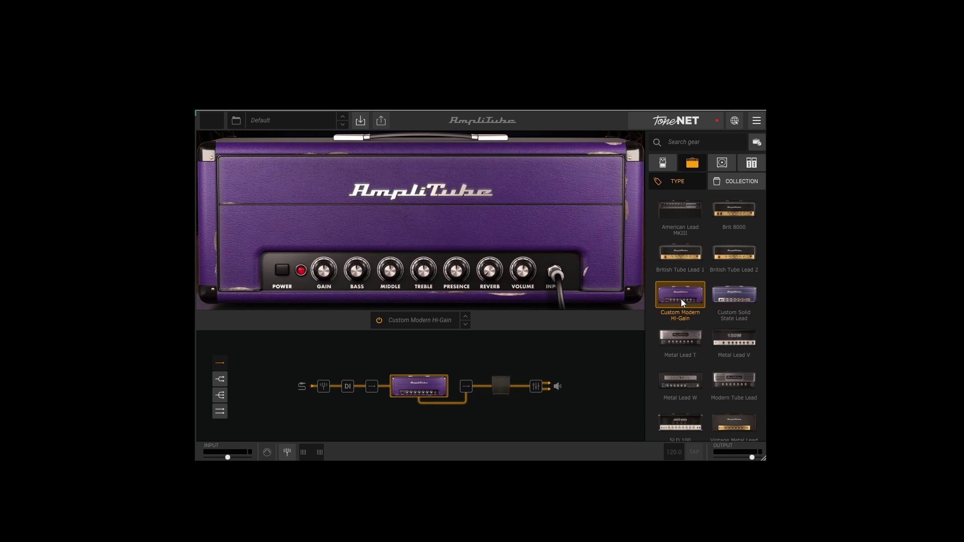
{"action": "left_click", "coordinate": [735, 209]}
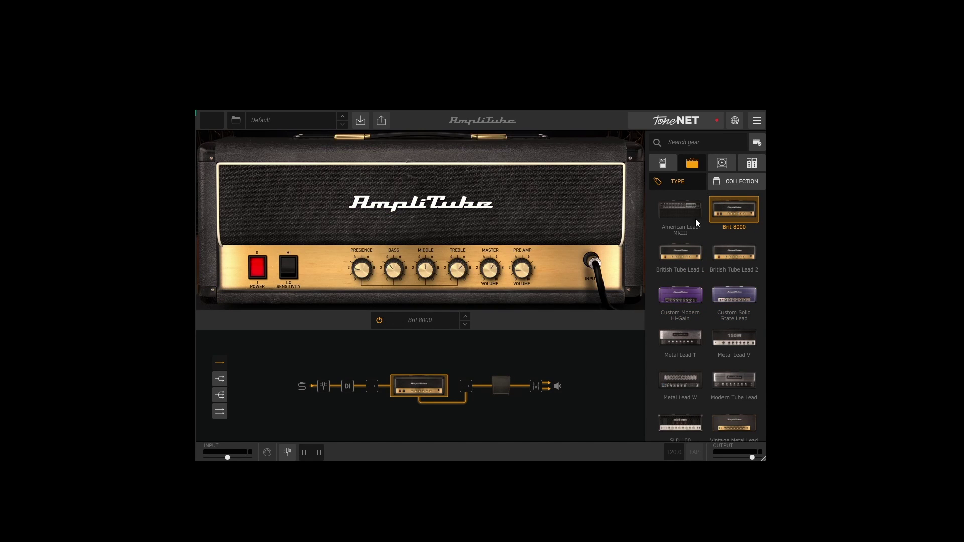
Show the Stomps browser and collapse the Delay through Pitch pedal groups
{"action": "left_click", "coordinate": [668, 164]}
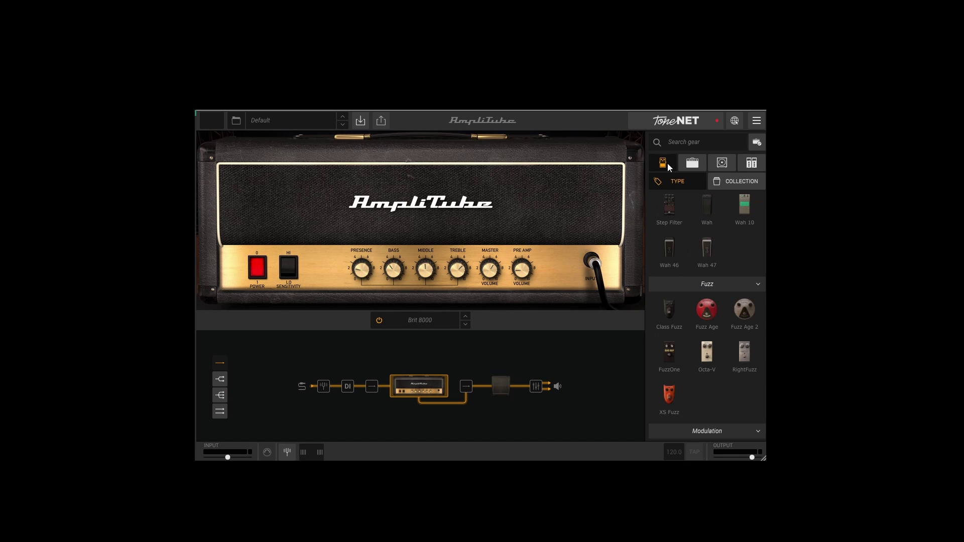
{"action": "scroll", "coordinate": [760, 266], "scroll_direction": "up", "scroll_amount": 10}
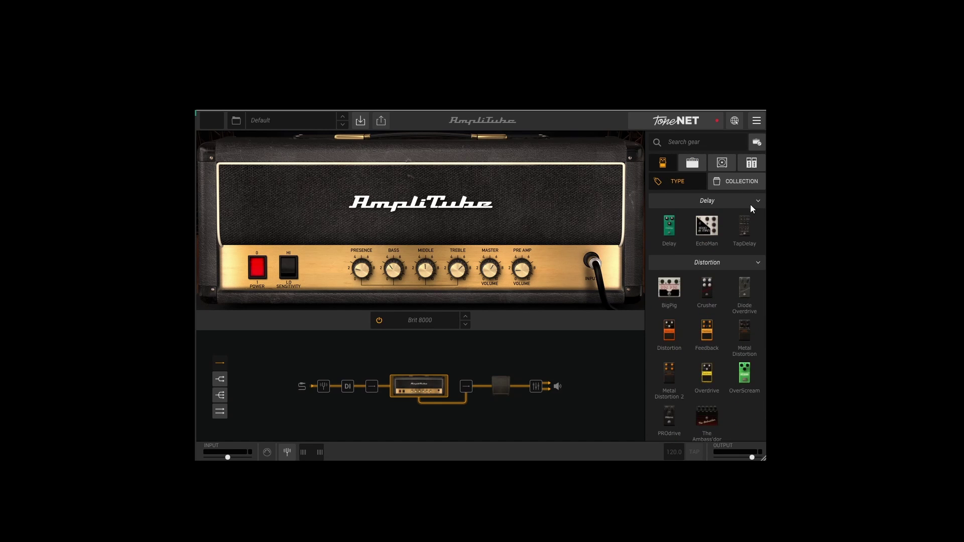
{"action": "left_click", "coordinate": [756, 201]}
{"action": "left_click", "coordinate": [760, 221]}
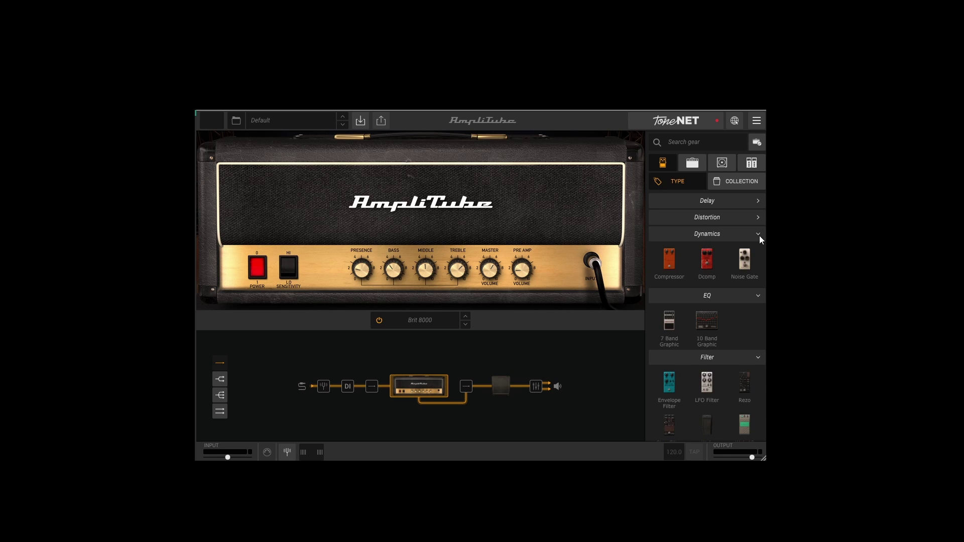
{"action": "left_click", "coordinate": [759, 234]}
{"action": "left_click", "coordinate": [759, 251]}
{"action": "left_click", "coordinate": [756, 267]}
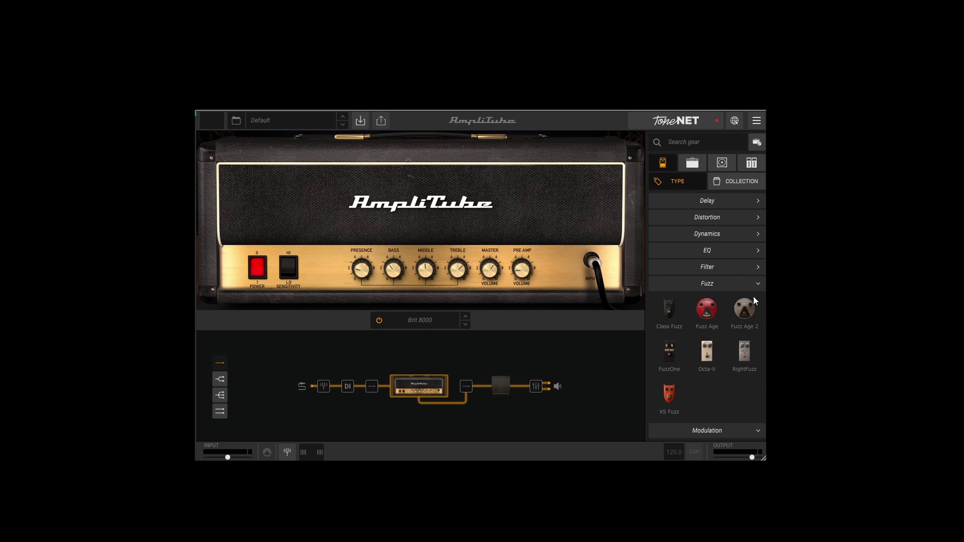
{"action": "left_click", "coordinate": [756, 284]}
{"action": "left_click", "coordinate": [754, 301]}
{"action": "left_click", "coordinate": [758, 317]}
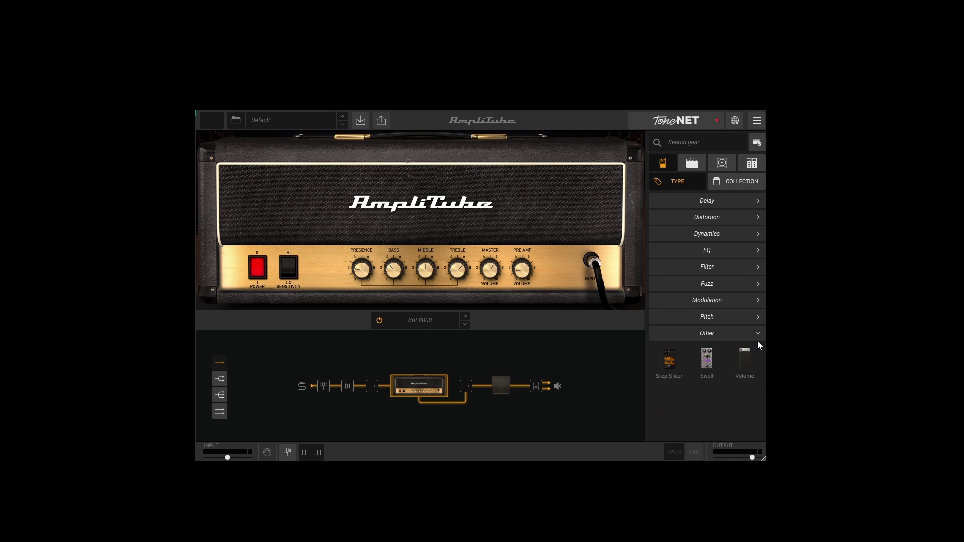
Insert the OverScream pedal from Distortion before the amp and show its controls
{"action": "left_click", "coordinate": [757, 219]}
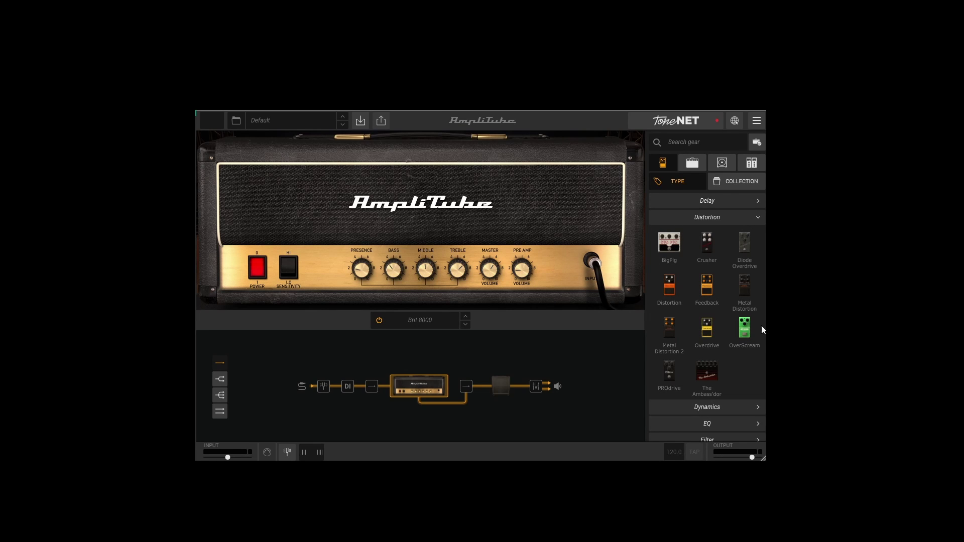
{"action": "left_click_drag", "start_coordinate": [743, 330], "coordinate": [353, 389]}
{"action": "left_click", "coordinate": [358, 389]}
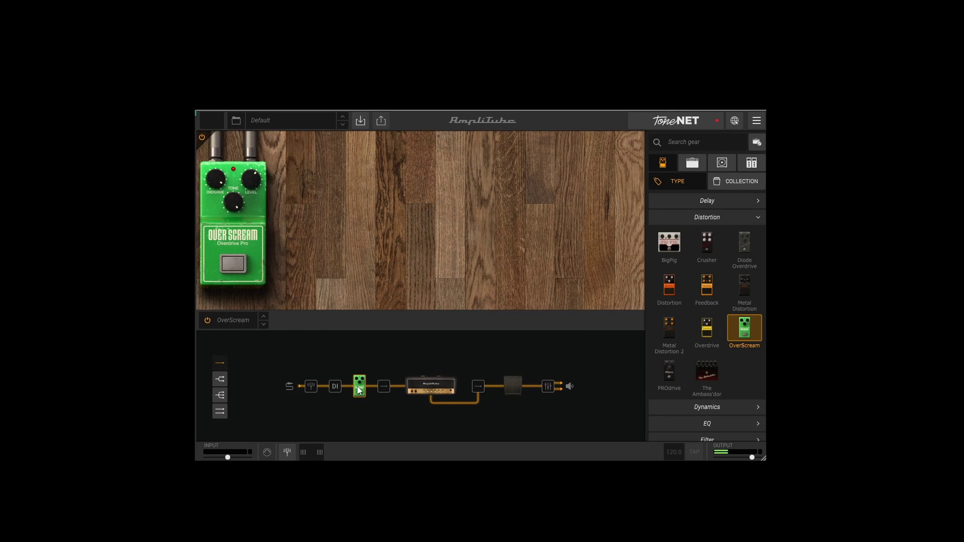
Bypass the OverScream, place a Delay pedal after the amp, and open its full controls
{"action": "left_click", "coordinate": [234, 264]}
{"action": "left_click", "coordinate": [753, 218]}
{"action": "left_click", "coordinate": [754, 201]}
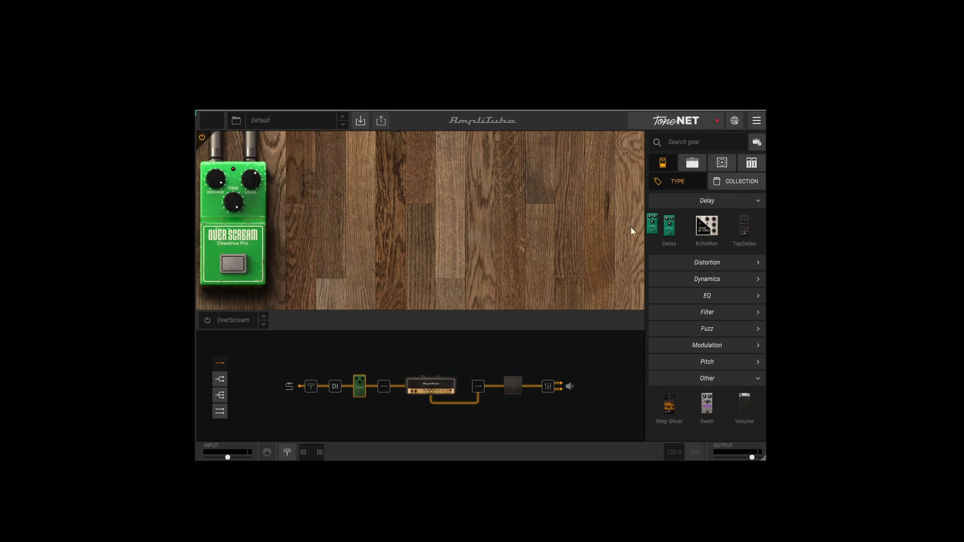
{"action": "left_click_drag", "start_coordinate": [316, 245], "coordinate": [465, 384]}
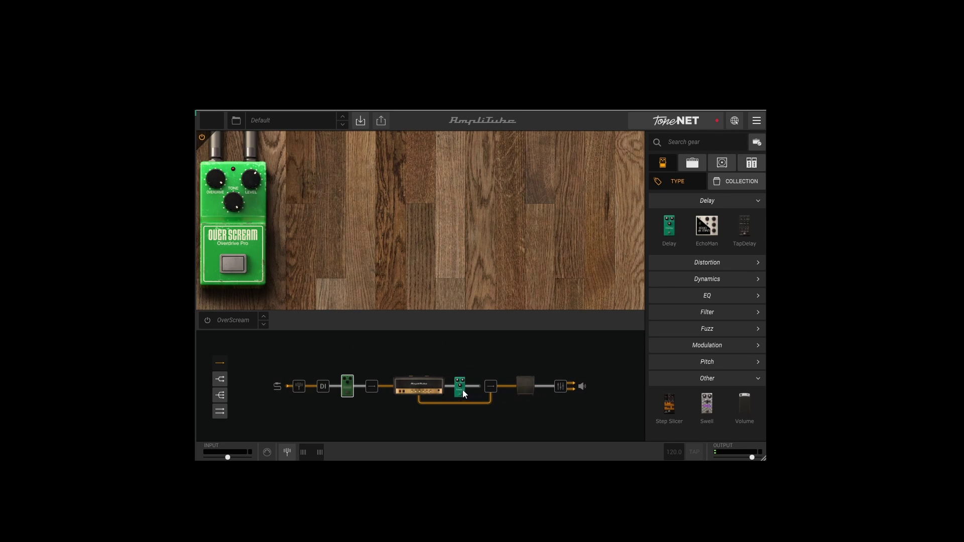
{"action": "left_click", "coordinate": [462, 389]}
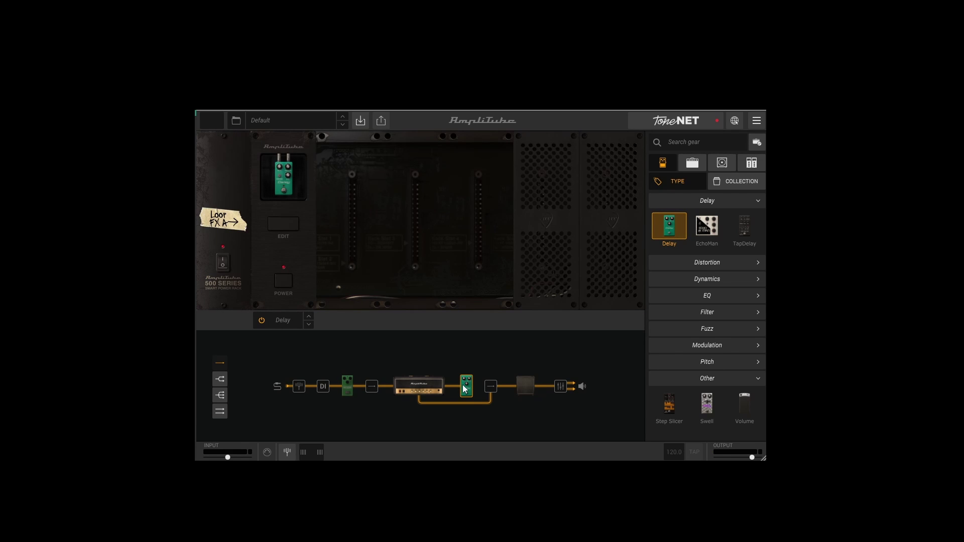
{"action": "left_click", "coordinate": [291, 225]}
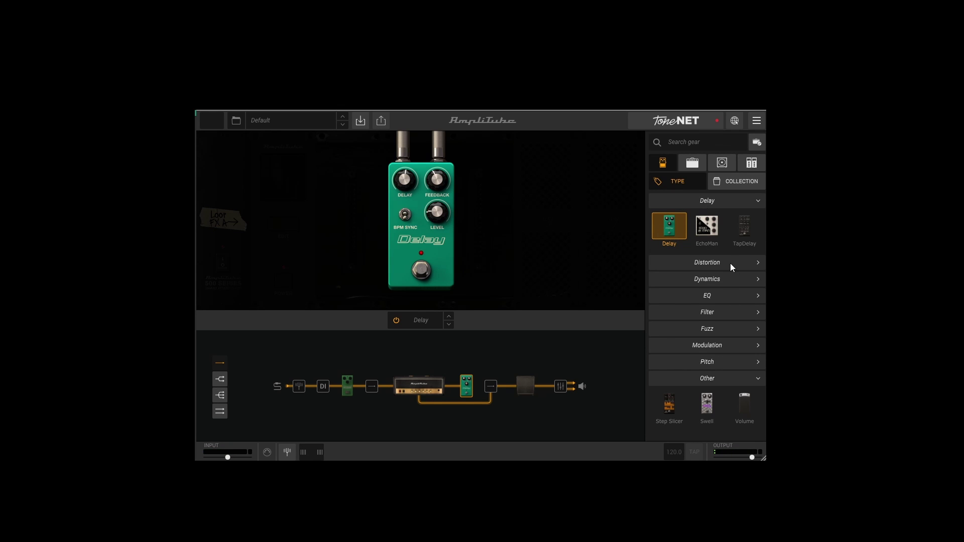
Insert the Chorus pedal from Modulation right after the OverScream
{"action": "left_click", "coordinate": [758, 346]}
{"action": "scroll", "coordinate": [744, 352], "scroll_direction": "down", "scroll_amount": 3}
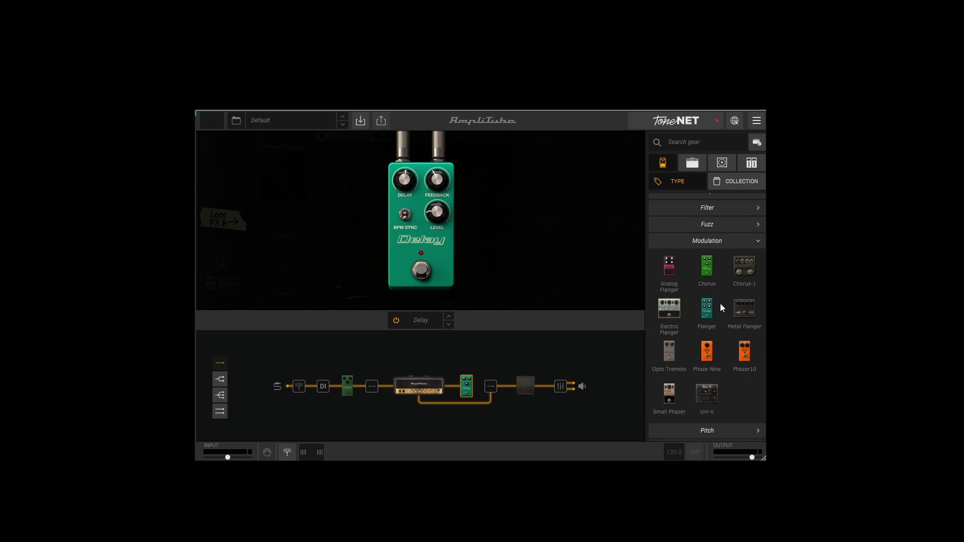
{"action": "left_click_drag", "start_coordinate": [706, 271], "coordinate": [364, 391]}
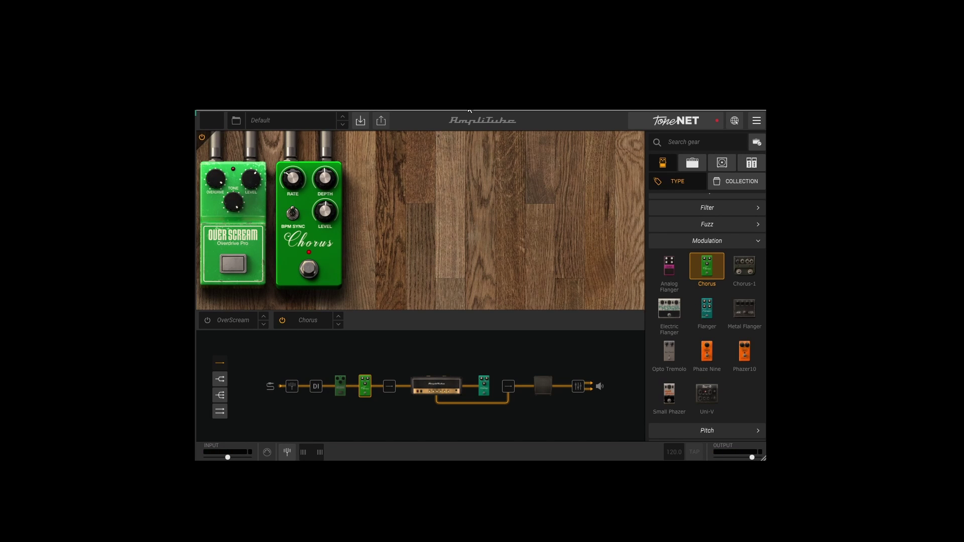
Open the preset Save dialog and start editing the 'Default' name field
{"action": "left_click", "coordinate": [361, 121]}
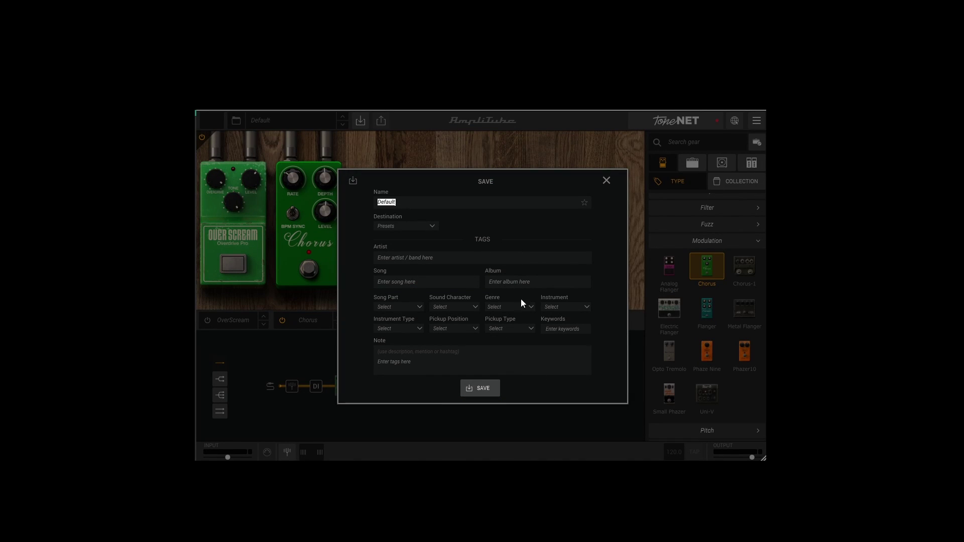
{"action": "left_click", "coordinate": [401, 202]}
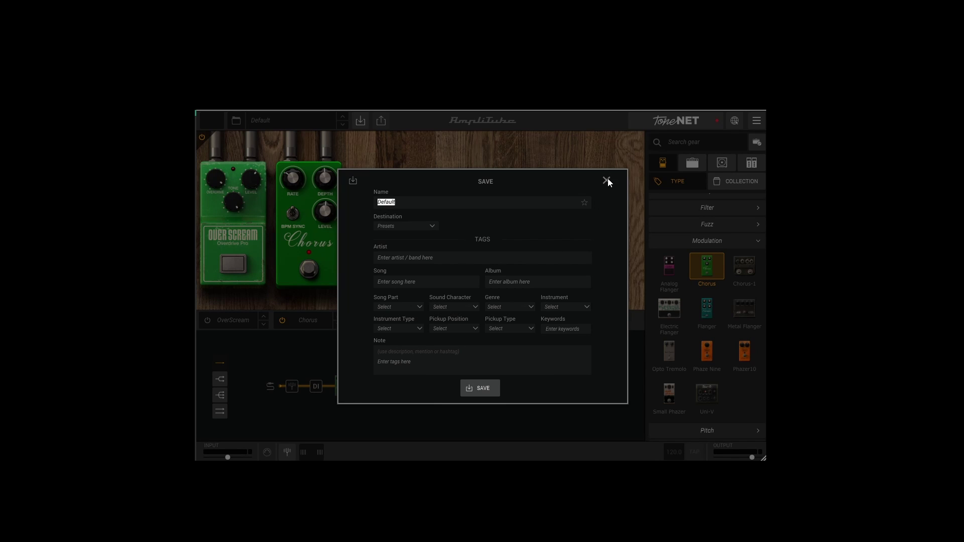